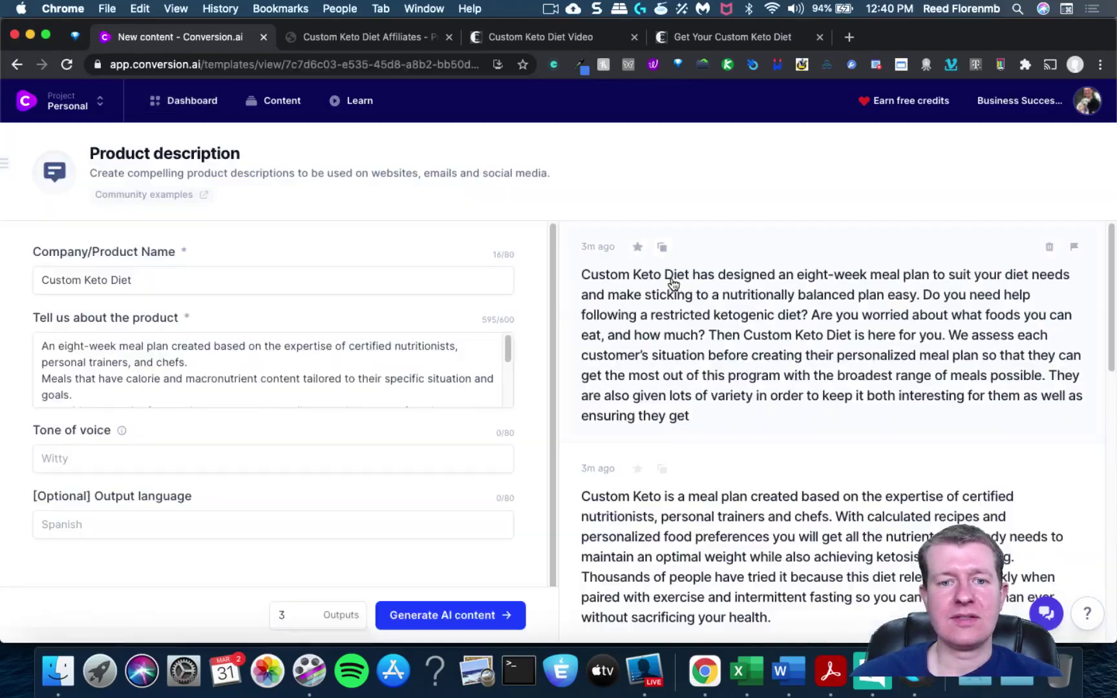
# Step: Select the product description text and open the Creative Story template from the Dashboard
pyautogui.click(348, 382)
pyautogui.press('super+a')
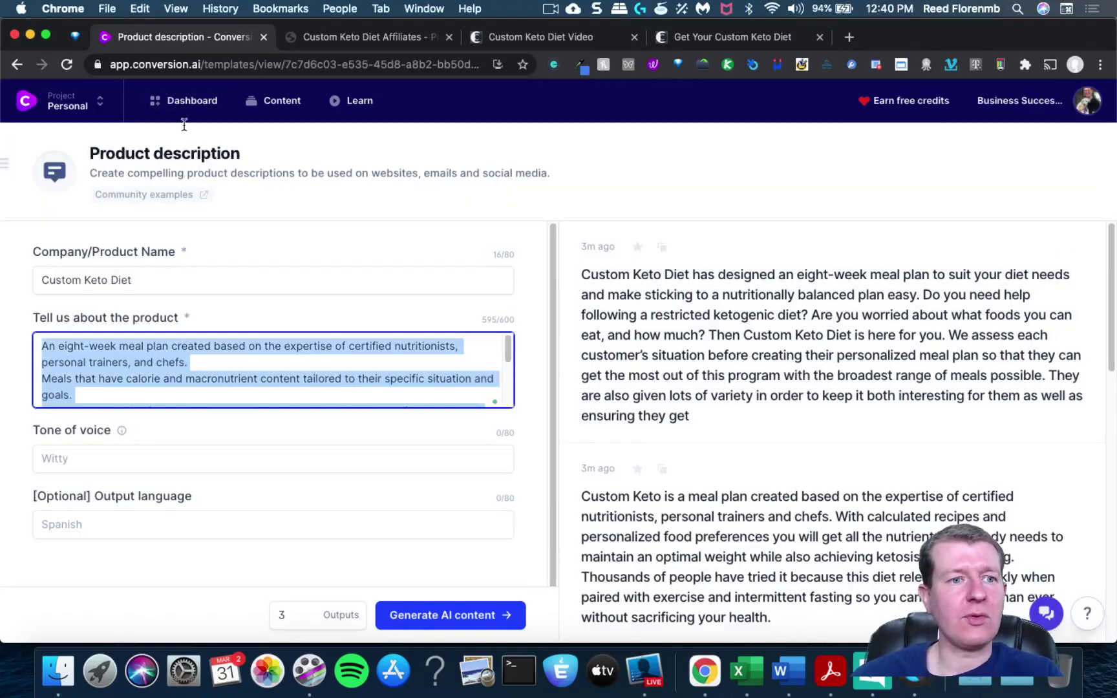
pyautogui.click(20, 67)
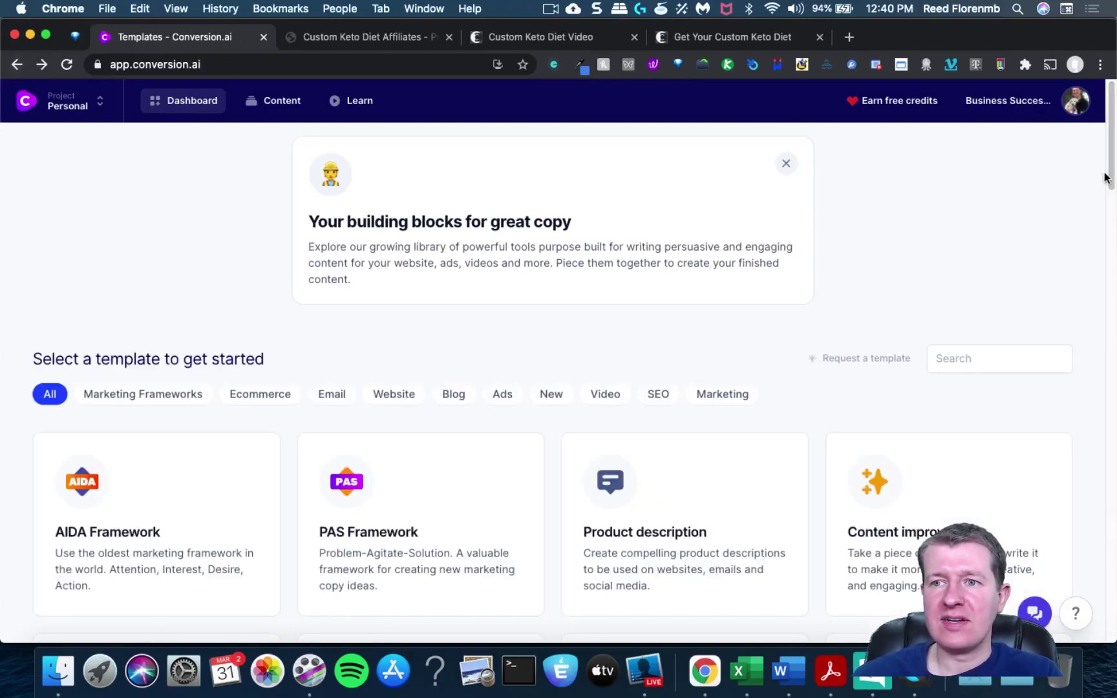
pyautogui.moveTo(1111, 175); pyautogui.dragTo(1107, 249)
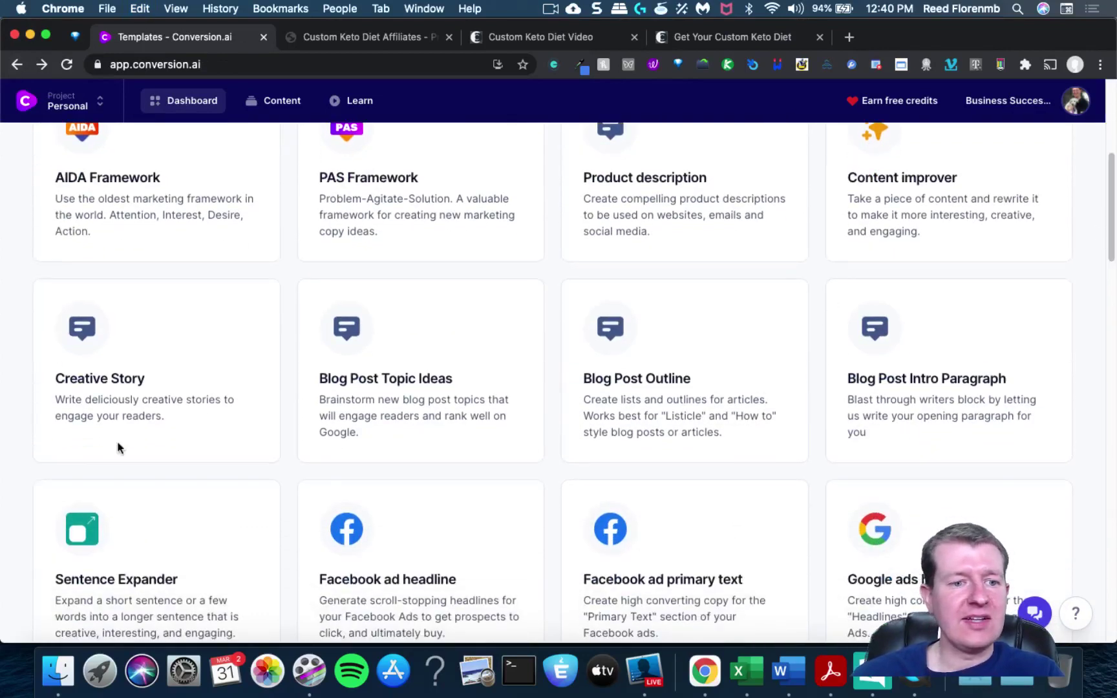
pyautogui.click(118, 348)
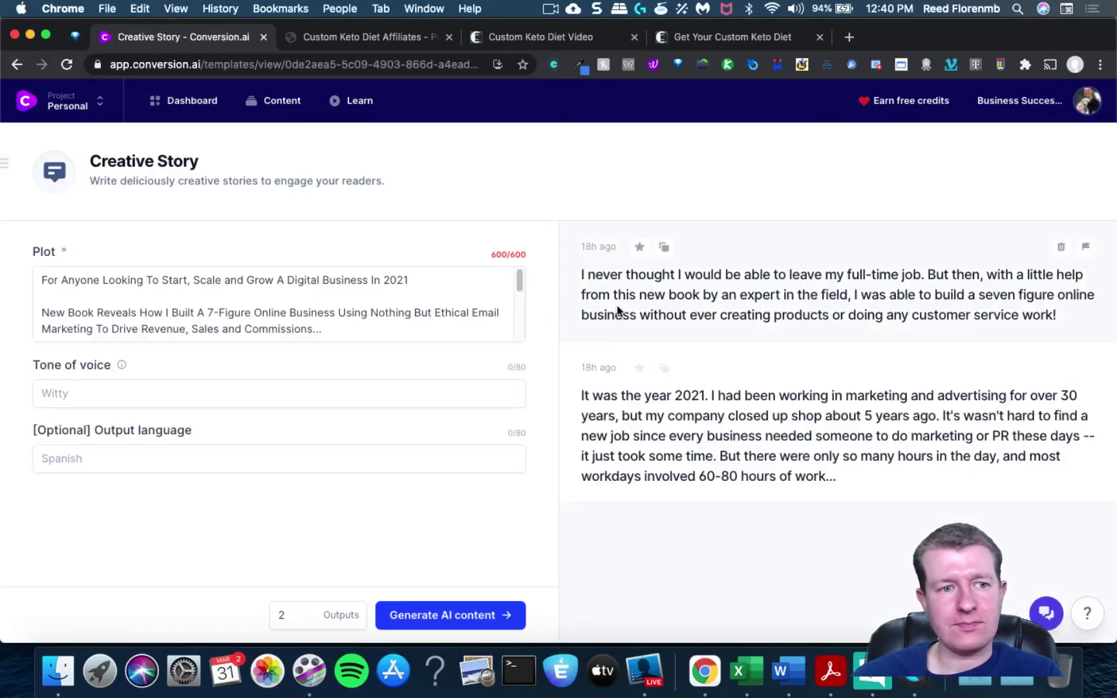
# Step: Delete the old plot text so the Plot field reads 0/600
pyautogui.click(386, 302)
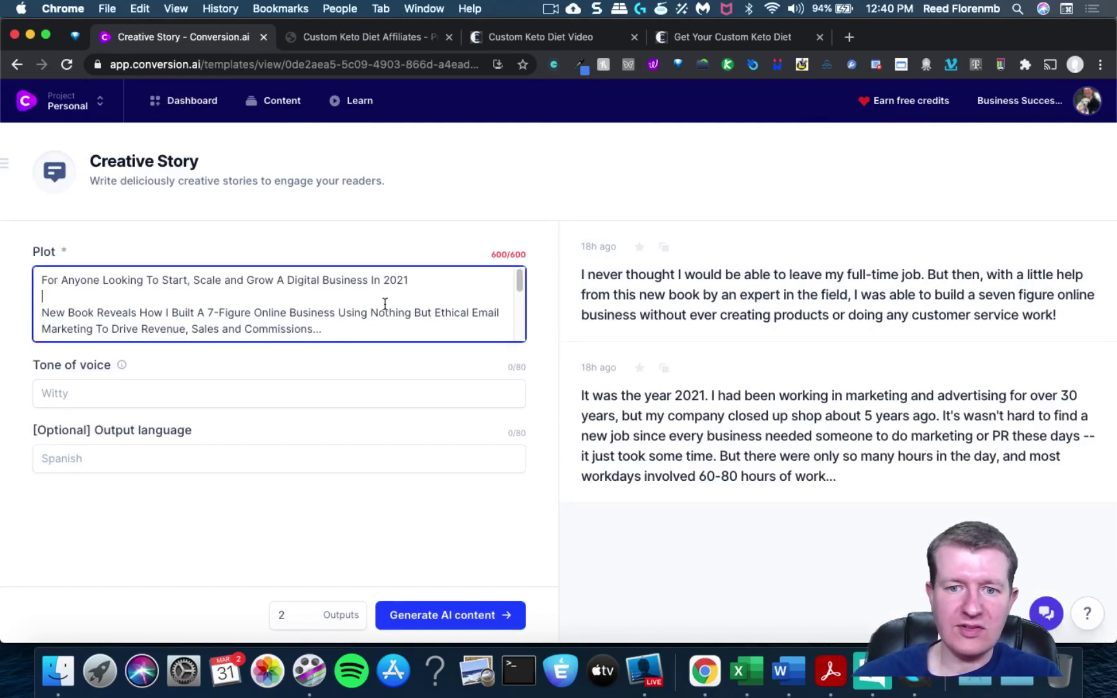
pyautogui.press('super+a')
pyautogui.press('BackSpace')
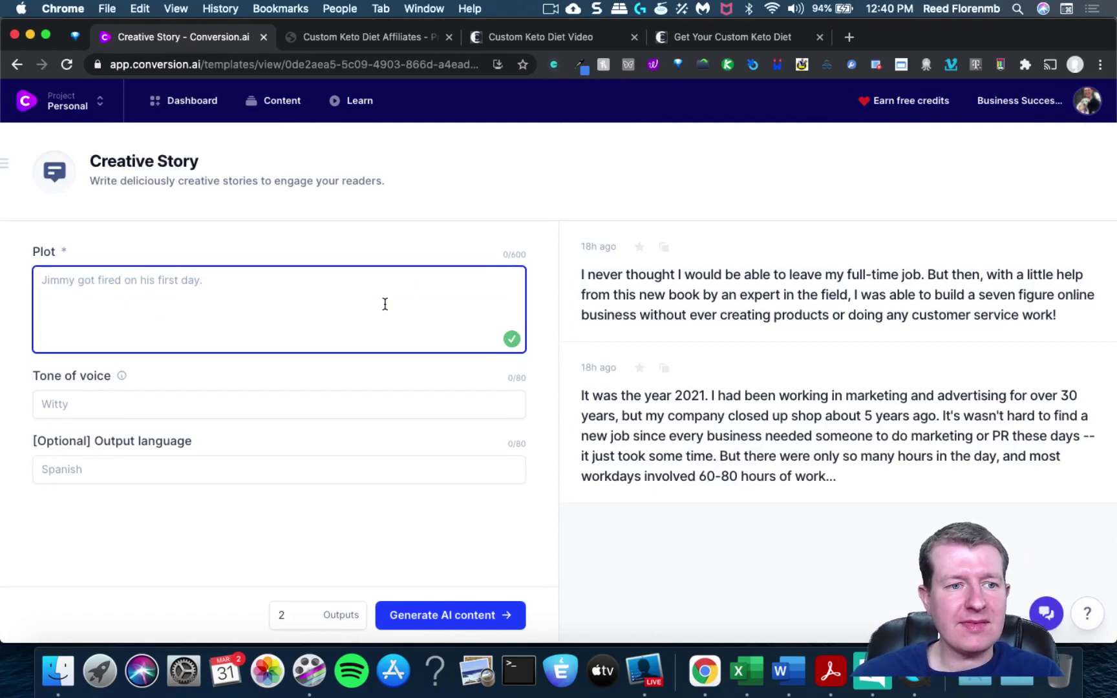
pyautogui.click(701, 38)
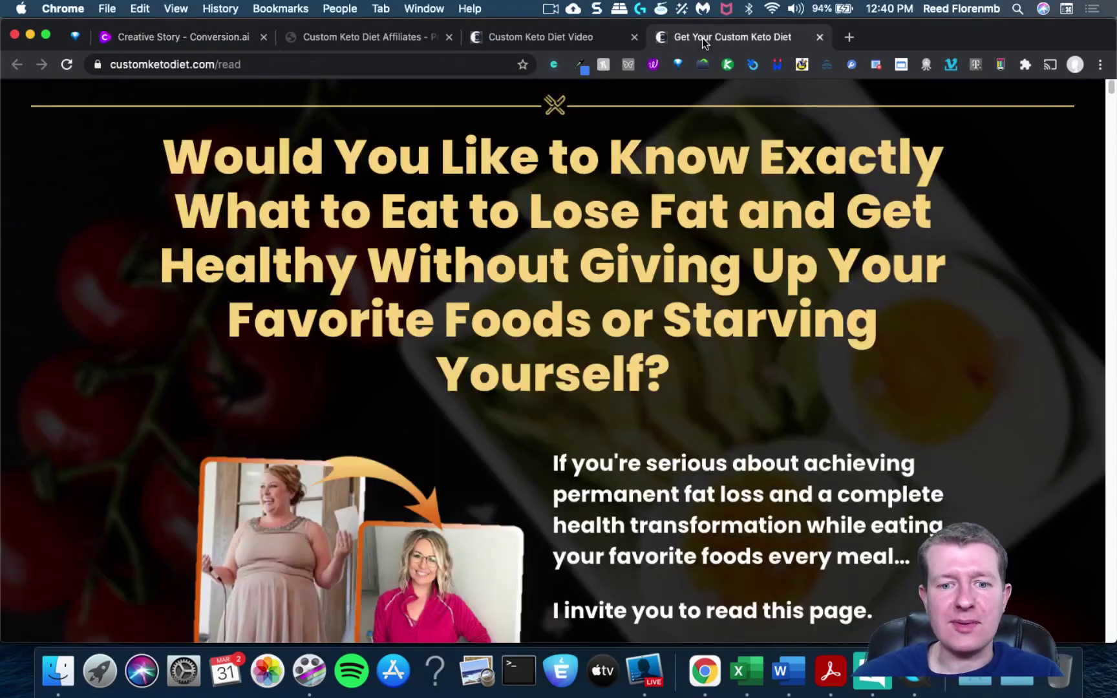
pyautogui.moveTo(1111, 88); pyautogui.dragTo(1067, 103)
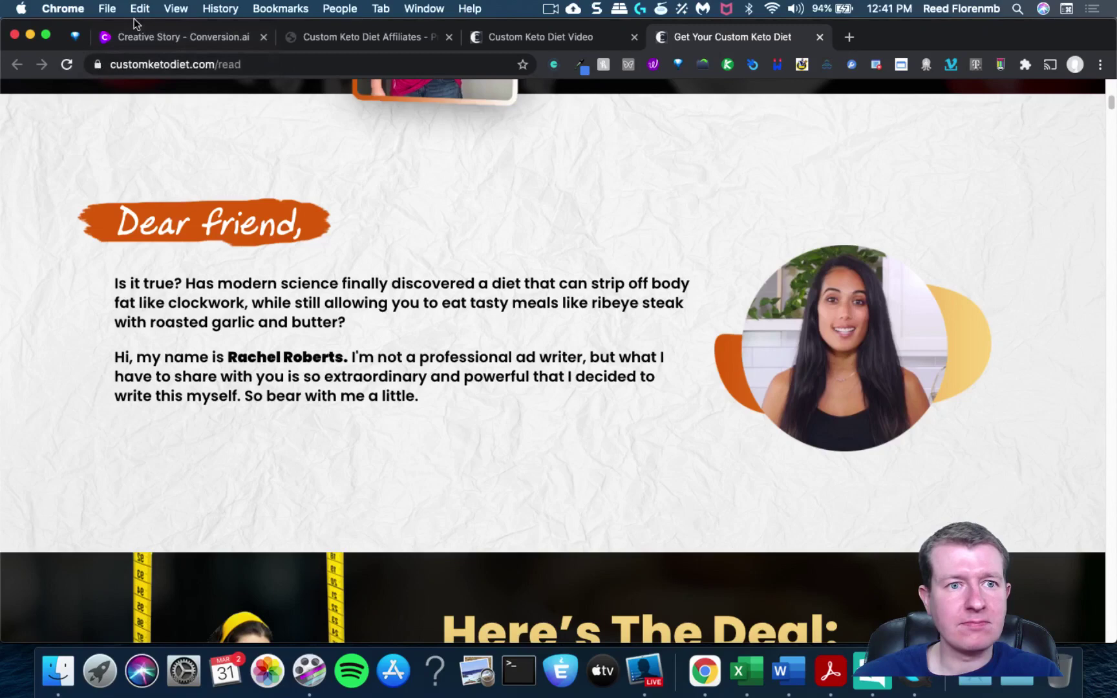
pyautogui.click(194, 37)
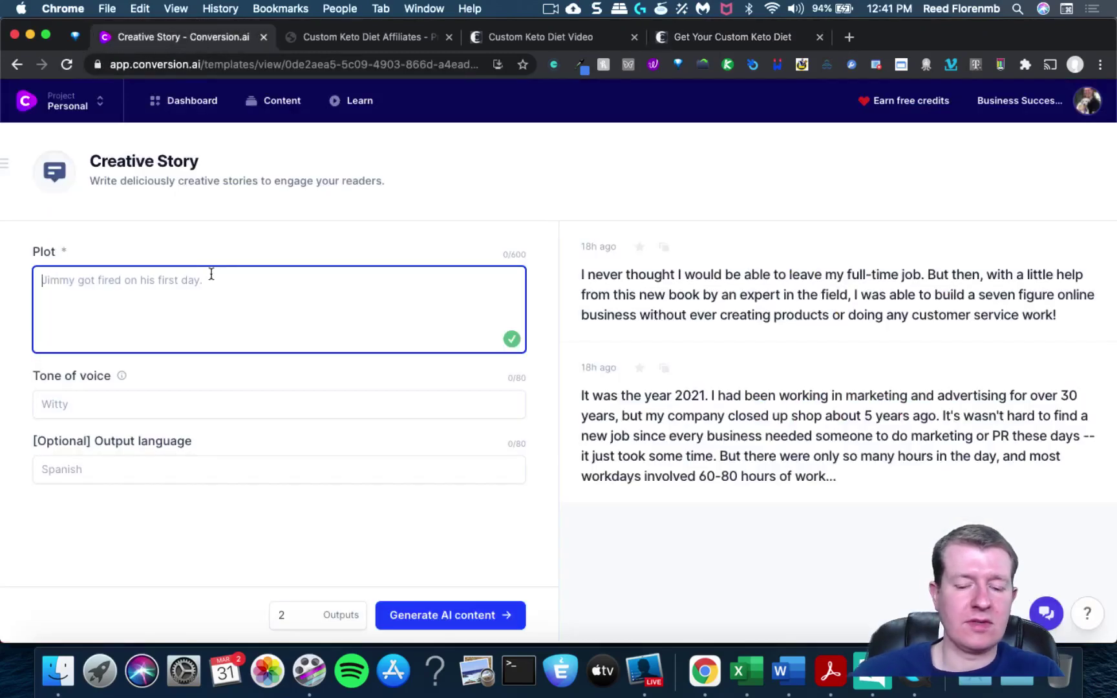
# Step: Enter the plot 'Rachel was overweight and decided to make a change by following a keto diet' and clear the Outputs count
pyautogui.write('Rachel was ove')
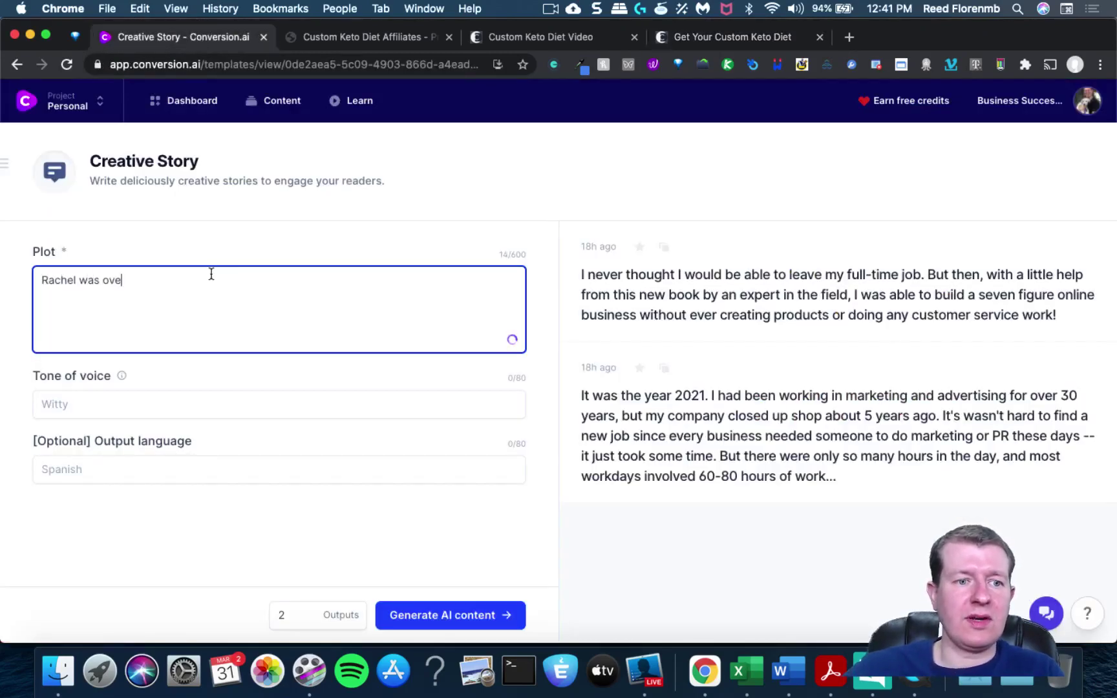
pyautogui.write('rweight and')
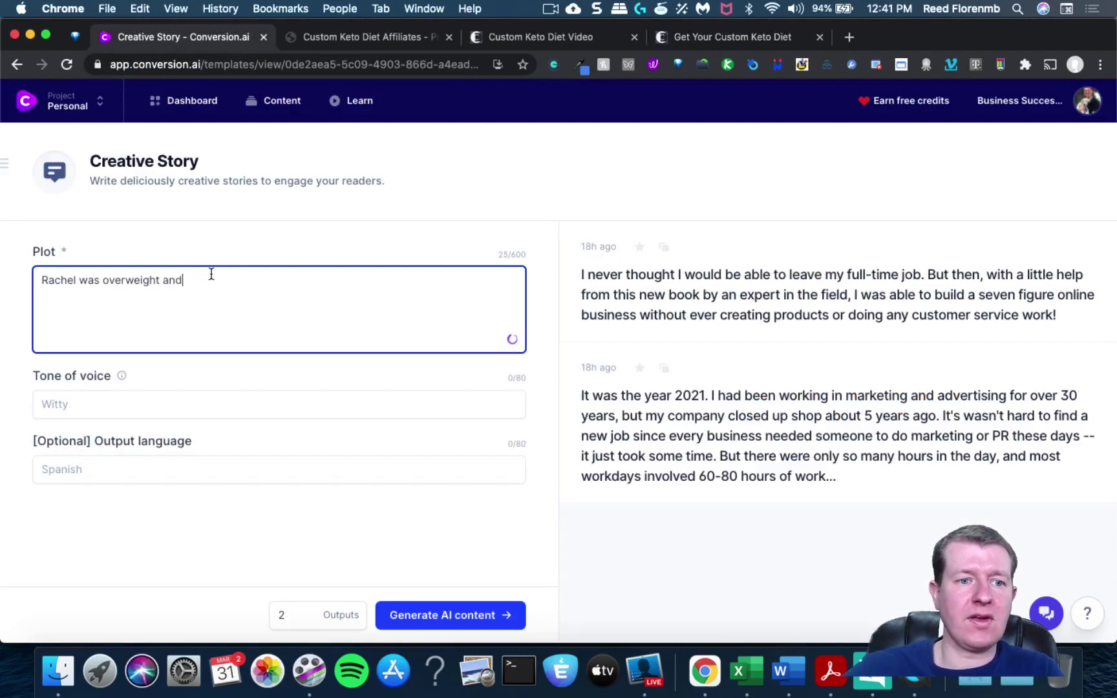
pyautogui.write(' decided ')
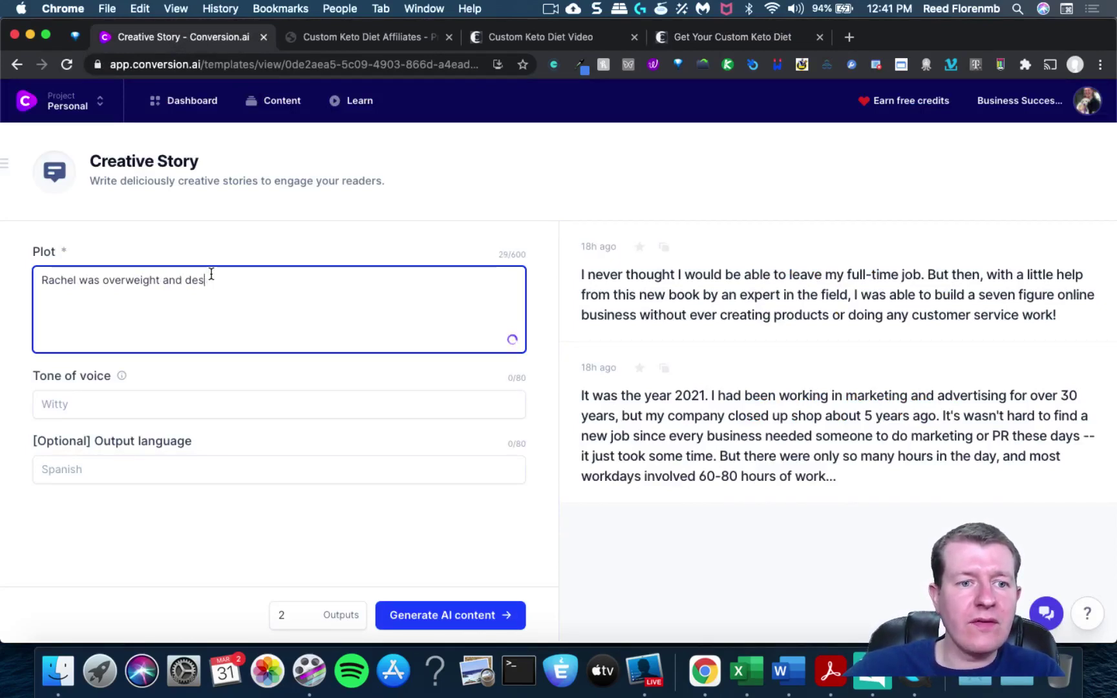
pyautogui.write('ed to make a change by')
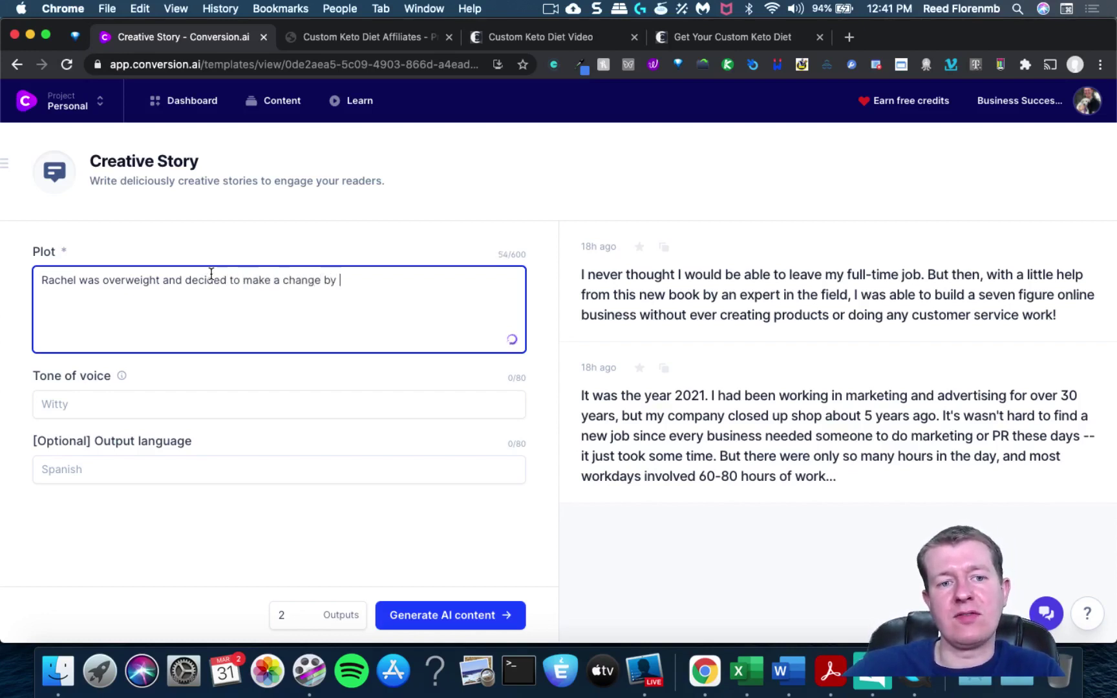
pyautogui.write(' foll')
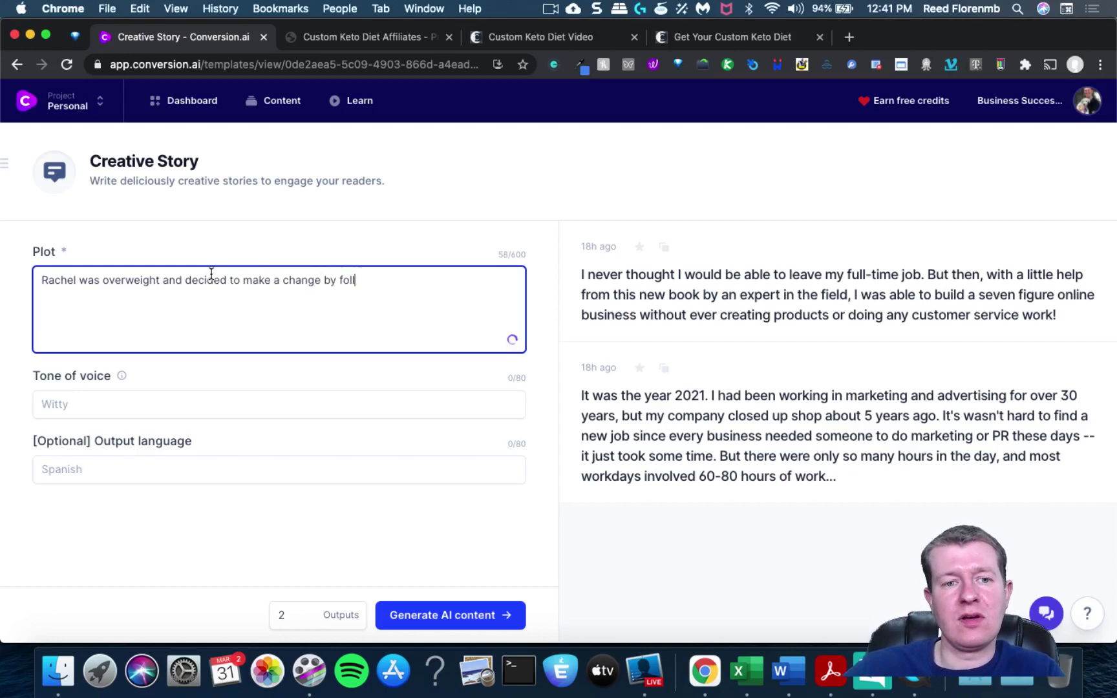
pyautogui.write('owing a keto diet')
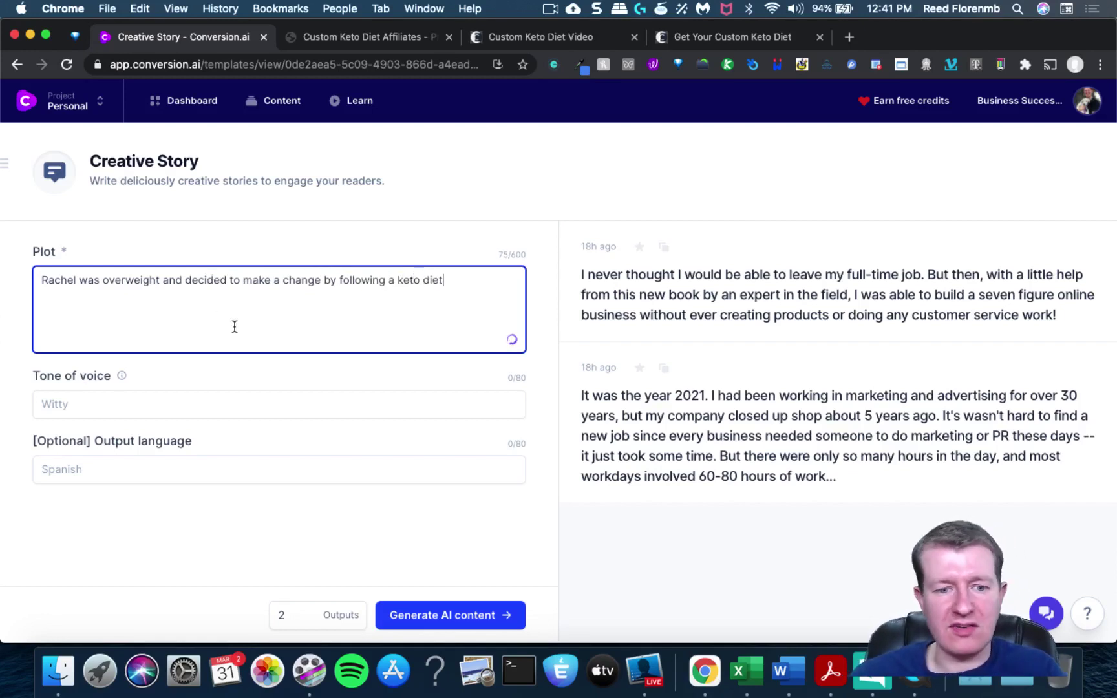
pyautogui.click(283, 615)
pyautogui.press('BackSpace')
# Step: Generate three keto-diet stories, read through them, and select the current plot text
pyautogui.write('3')
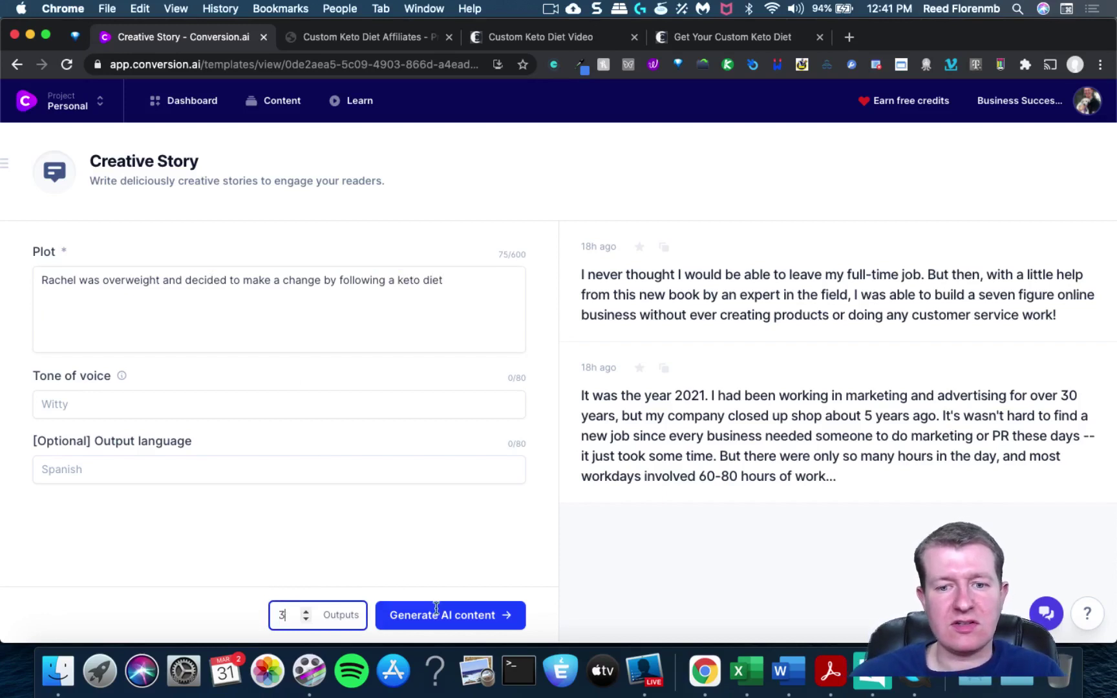
pyautogui.click(448, 615)
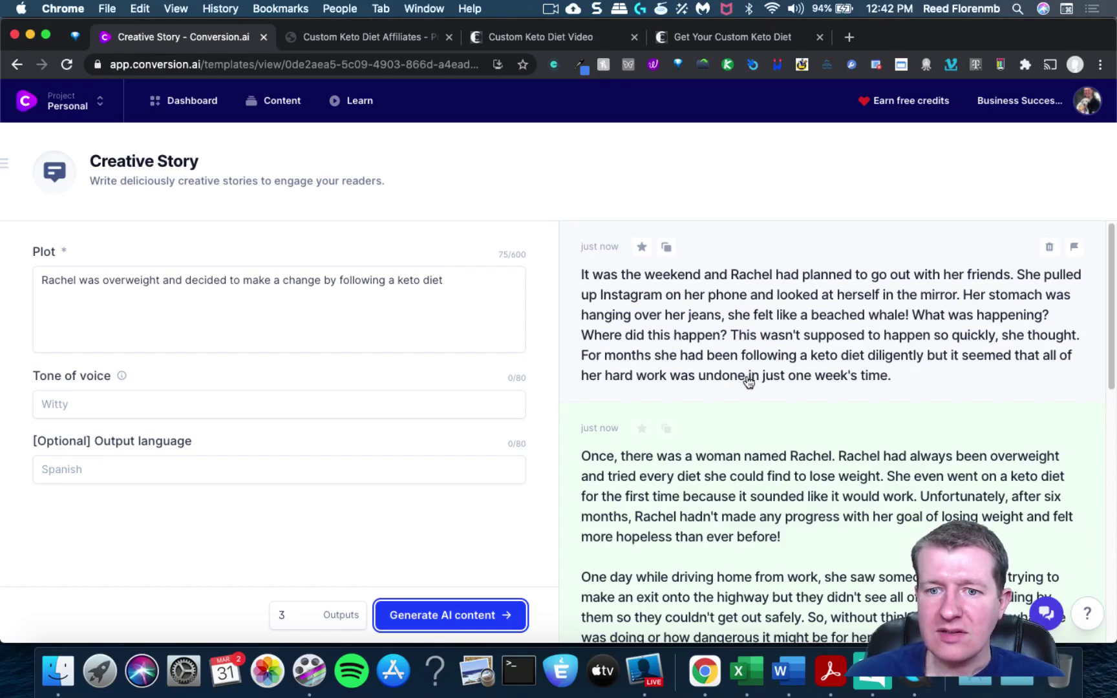
pyautogui.moveTo(1107, 299); pyautogui.dragTo(1107, 381)
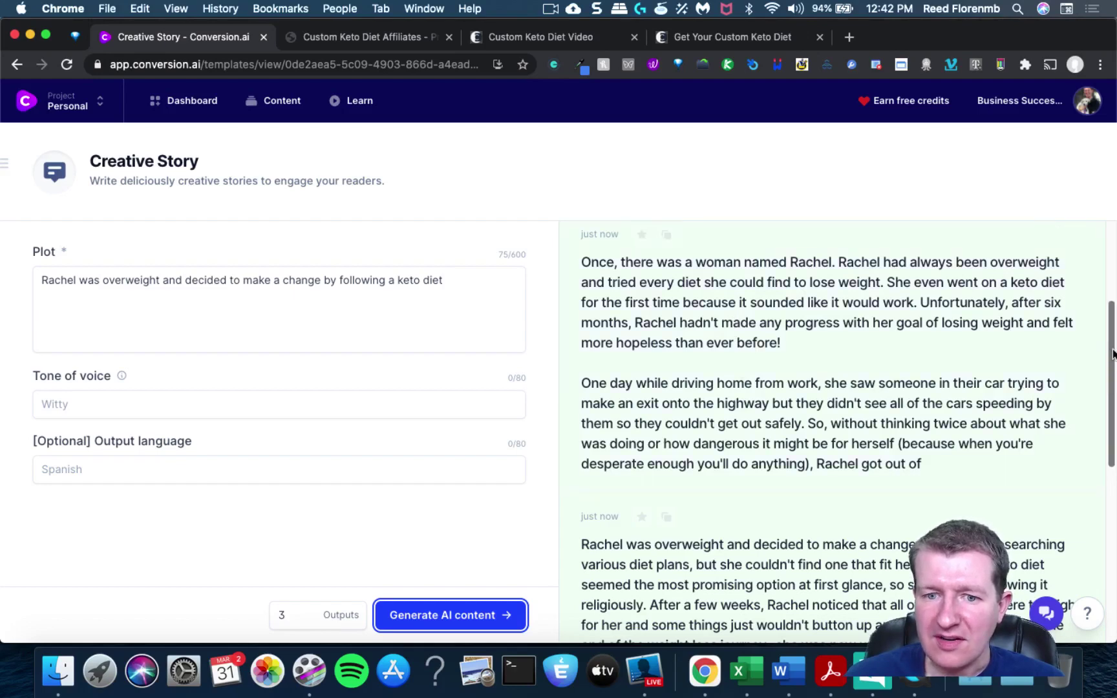
pyautogui.moveTo(1111, 352); pyautogui.dragTo(1097, 416)
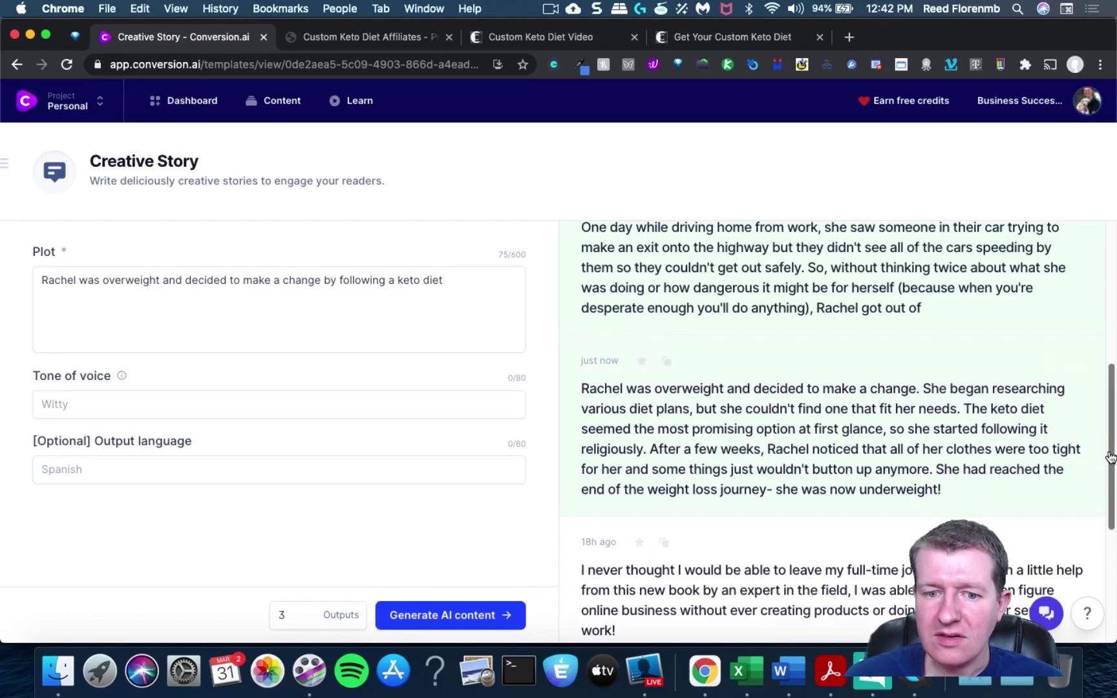
pyautogui.moveTo(1108, 458)
pyautogui.mouseDown()
pyautogui.moveTo(1113, 477)
pyautogui.moveTo(1105, 452)
pyautogui.mouseUp()
pyautogui.moveTo(459, 288); pyautogui.dragTo(170, 279)
# Step: Rewrite the plot as Rachel using Keto to lose weight before her 10th year highschool reunion
pyautogui.press('BackSpace')
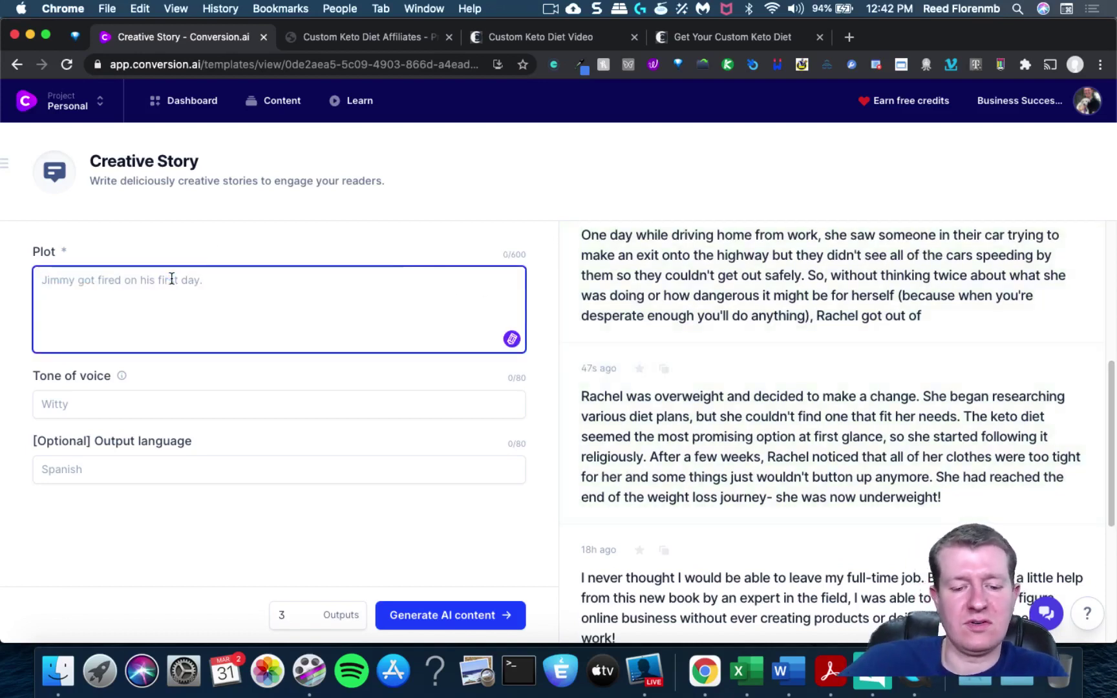
pyautogui.write('Rachel was ov')
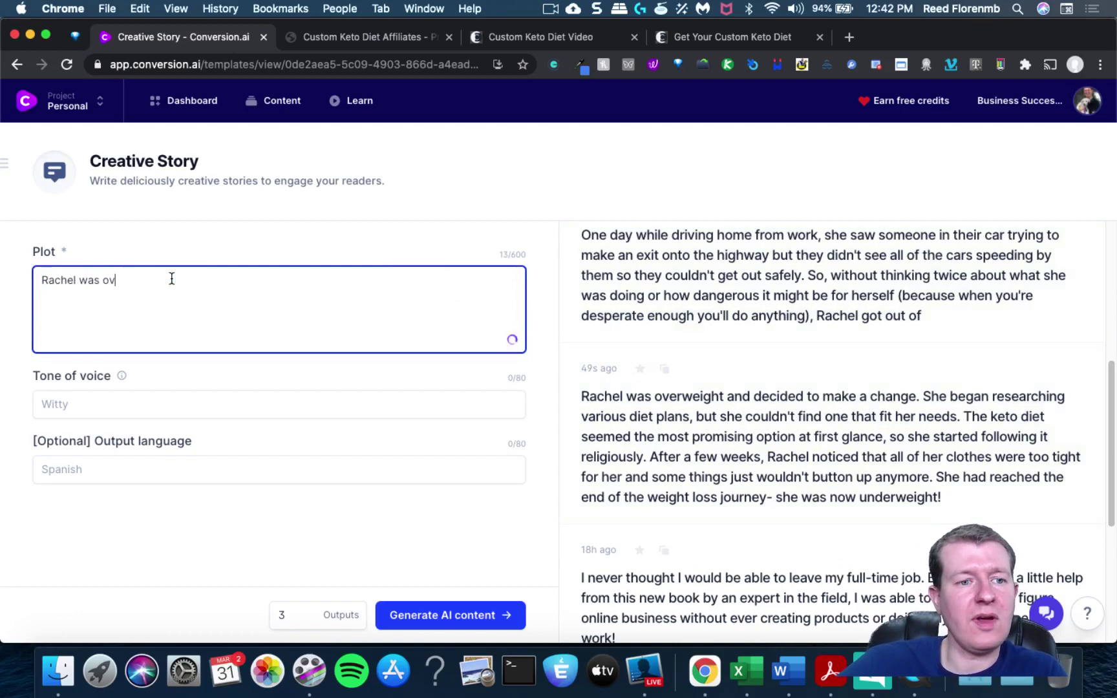
pyautogui.write('erwi')
pyautogui.press('BackSpace')
pyautogui.press('BackSpace')
pyautogui.press('BackSpace')
pyautogui.press('BackSpace')
pyautogui.press('BackSpace')
pyautogui.press('BackSpace')
pyautogui.press('BackSpace')
pyautogui.press('BackSpace')
pyautogui.press('BackSpace')
pyautogui.press('BackSpace')
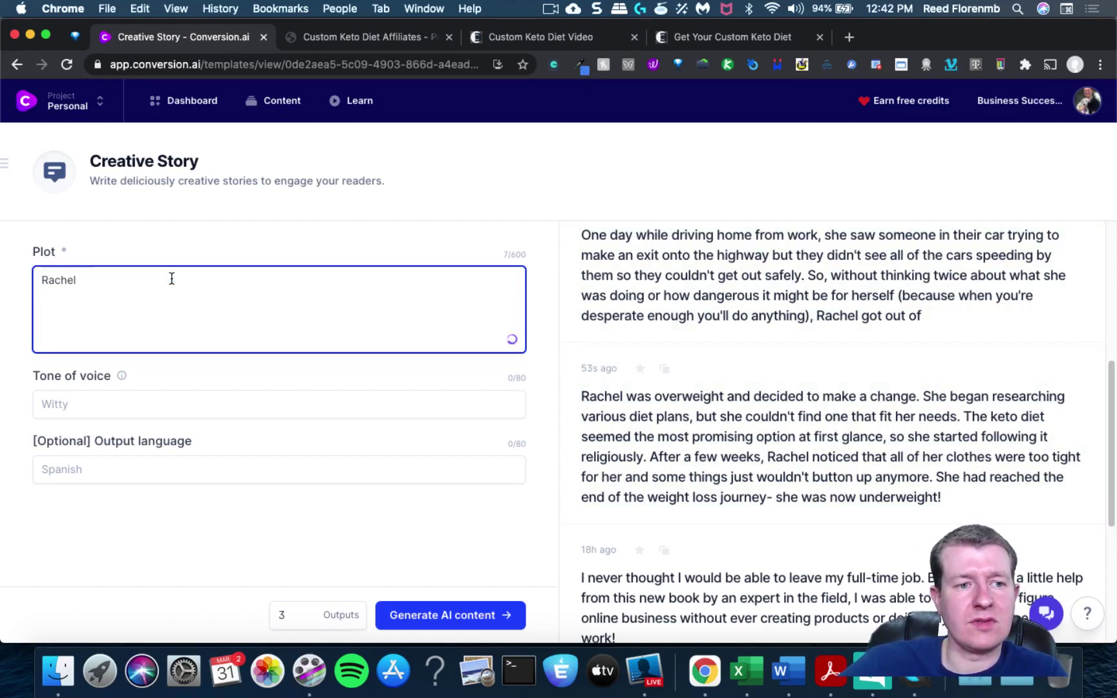
pyautogui.press('super+a')
pyautogui.write('Rach')
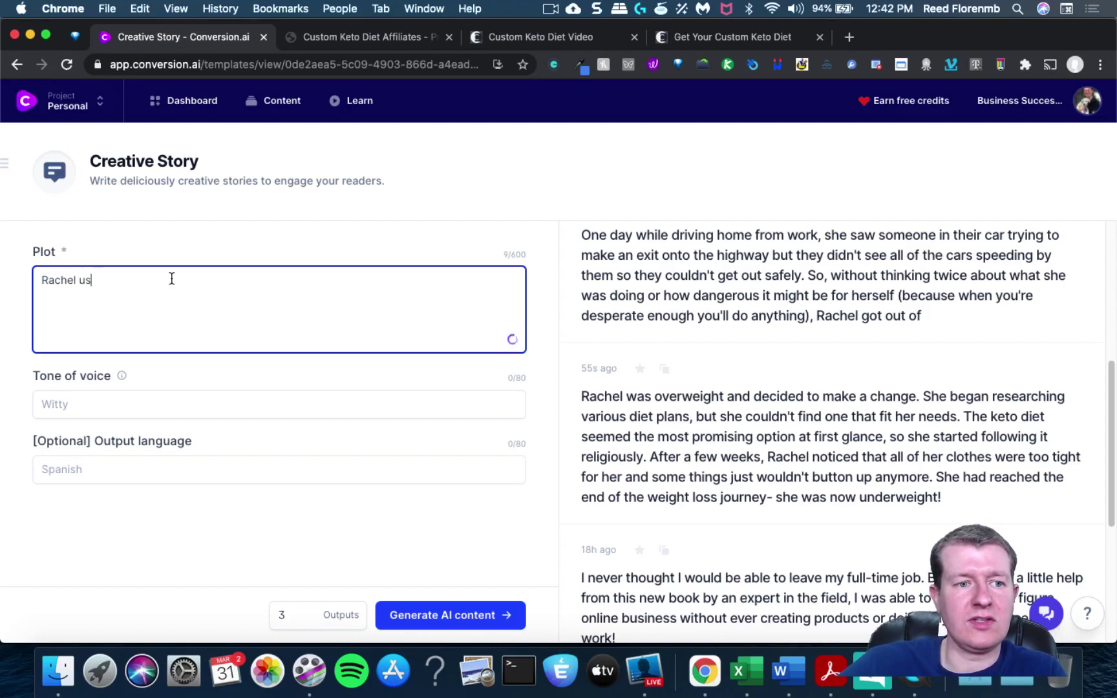
pyautogui.write('el used keto to')
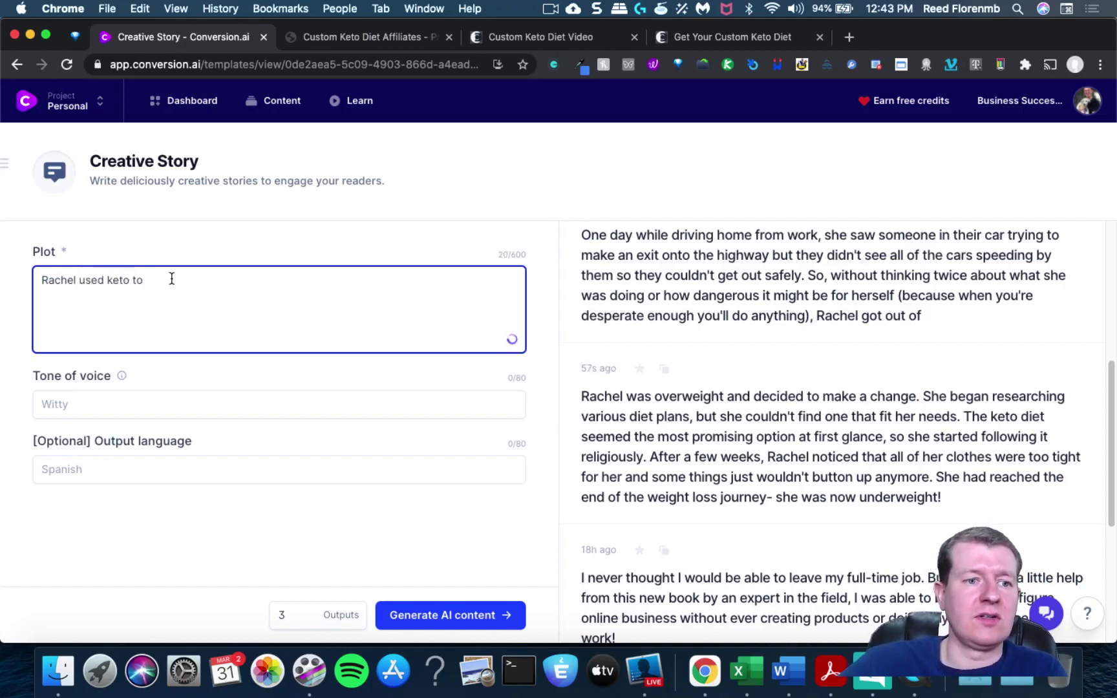
pyautogui.press('BackSpace')
pyautogui.press('BackSpace')
pyautogui.press('BackSpace')
pyautogui.press('BackSpace')
pyautogui.press('BackSpace')
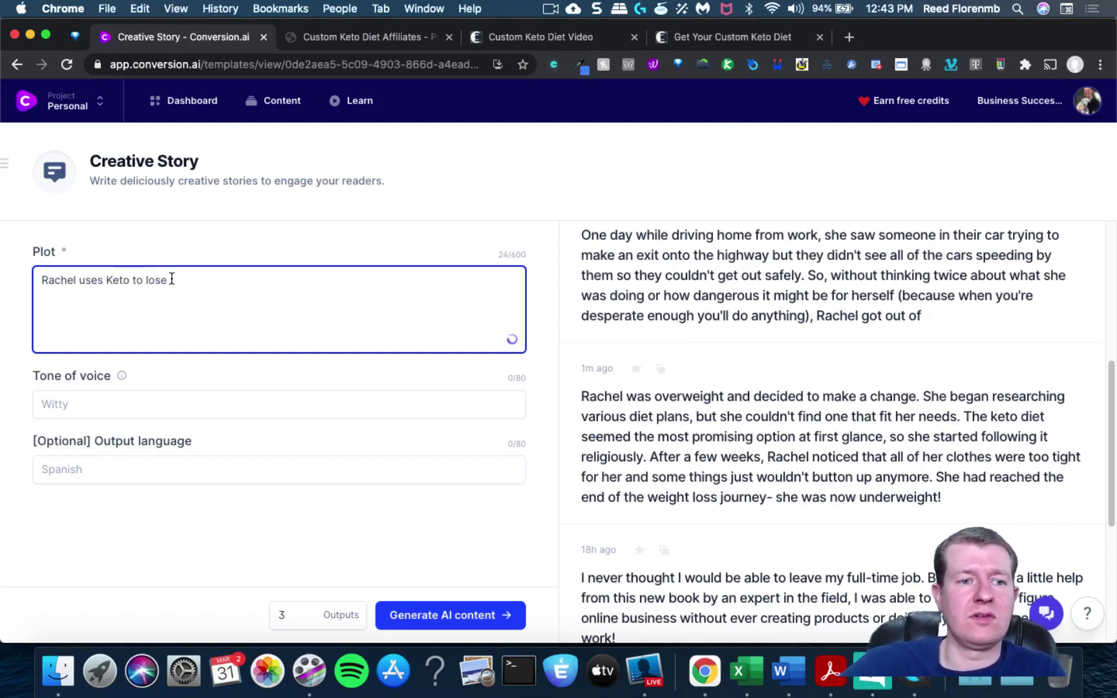
pyautogui.write('before her 10th year')
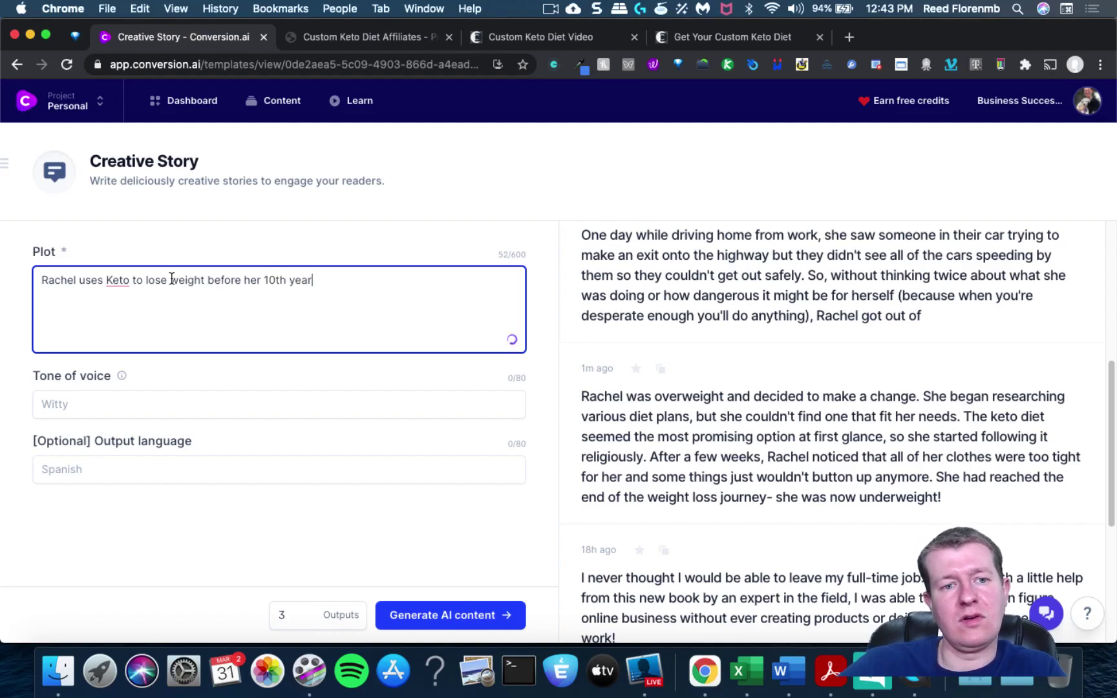
pyautogui.write('highschoo')
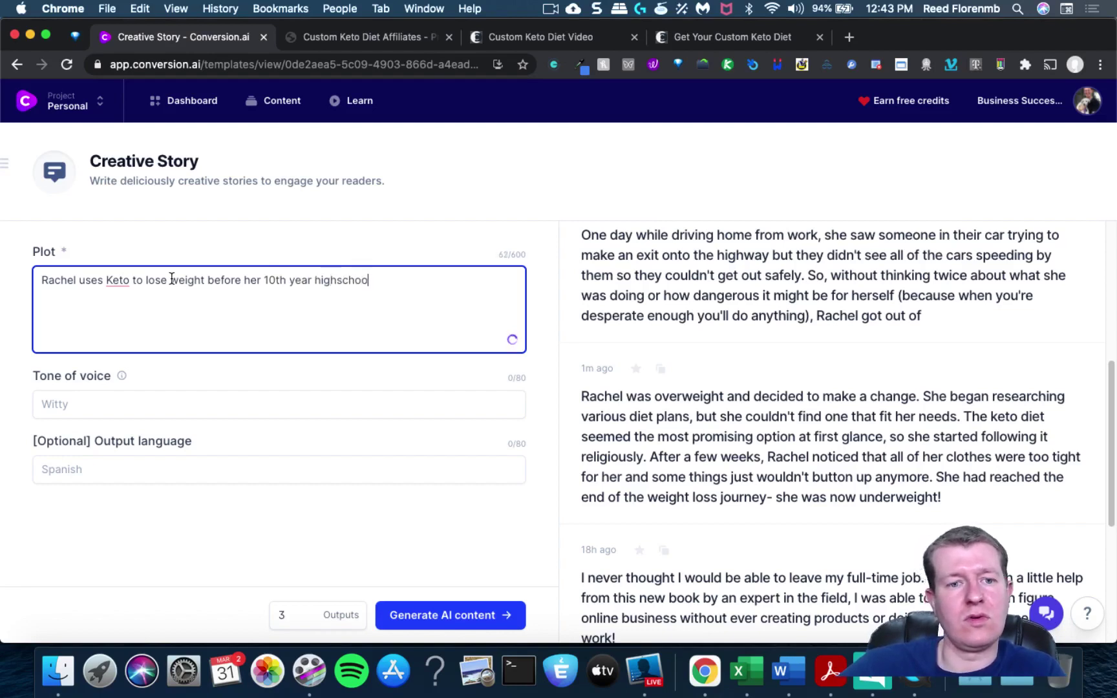
pyautogui.write('l reunion.')
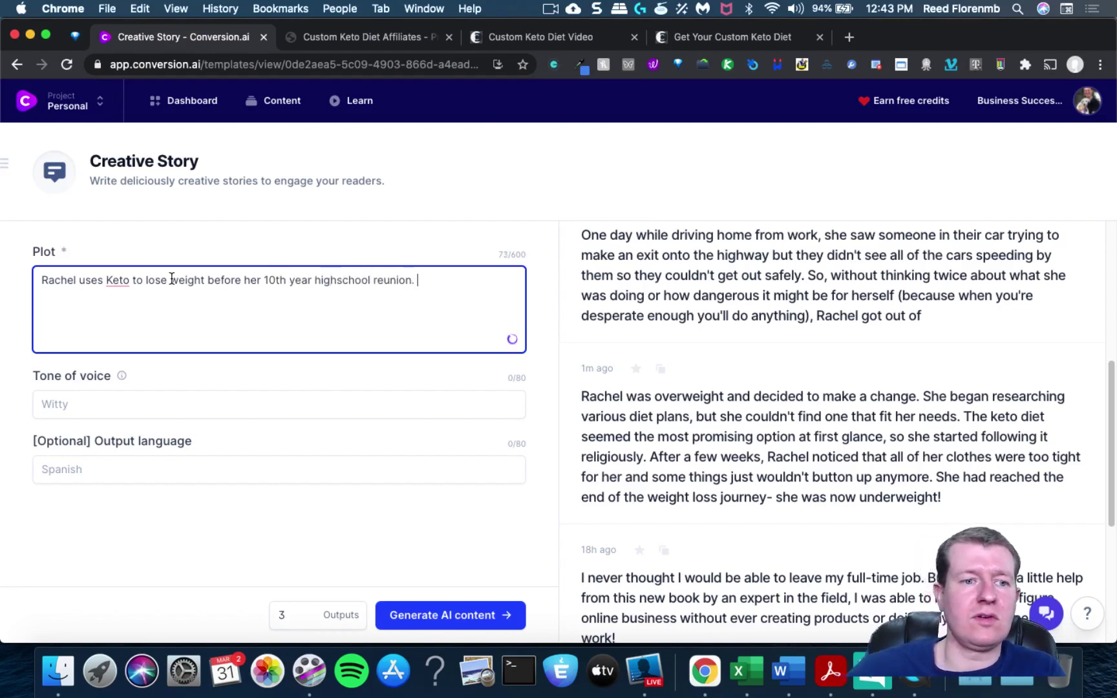
# Step: Change 'Keto' to 'the Keto diet' in the plot and generate stories
pyautogui.click(105, 282)
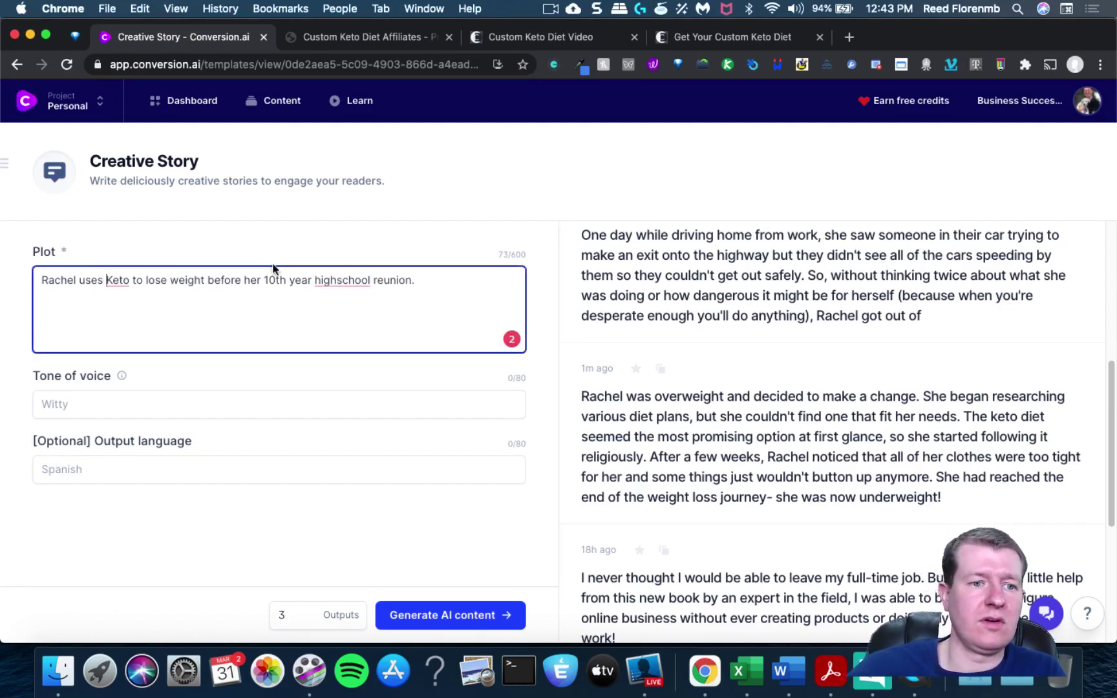
pyautogui.write('the')
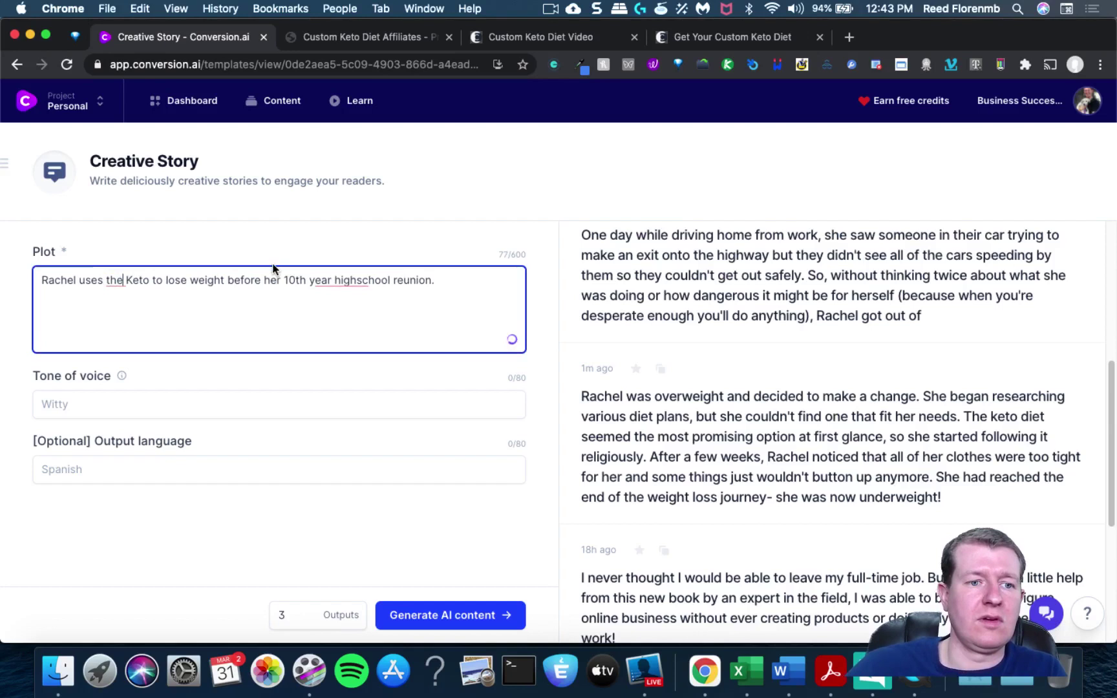
pyautogui.press('Right')
pyautogui.press('Right')
pyautogui.press('Right')
pyautogui.press('Right')
pyautogui.press('Right')
pyautogui.write('diet')
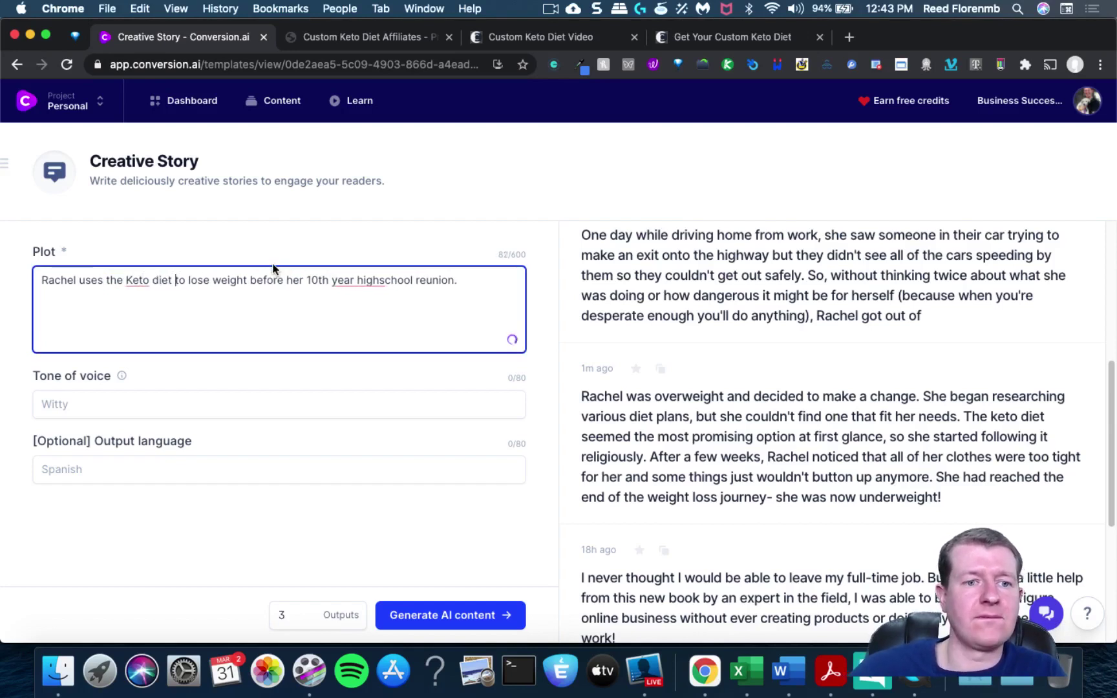
pyautogui.click(465, 611)
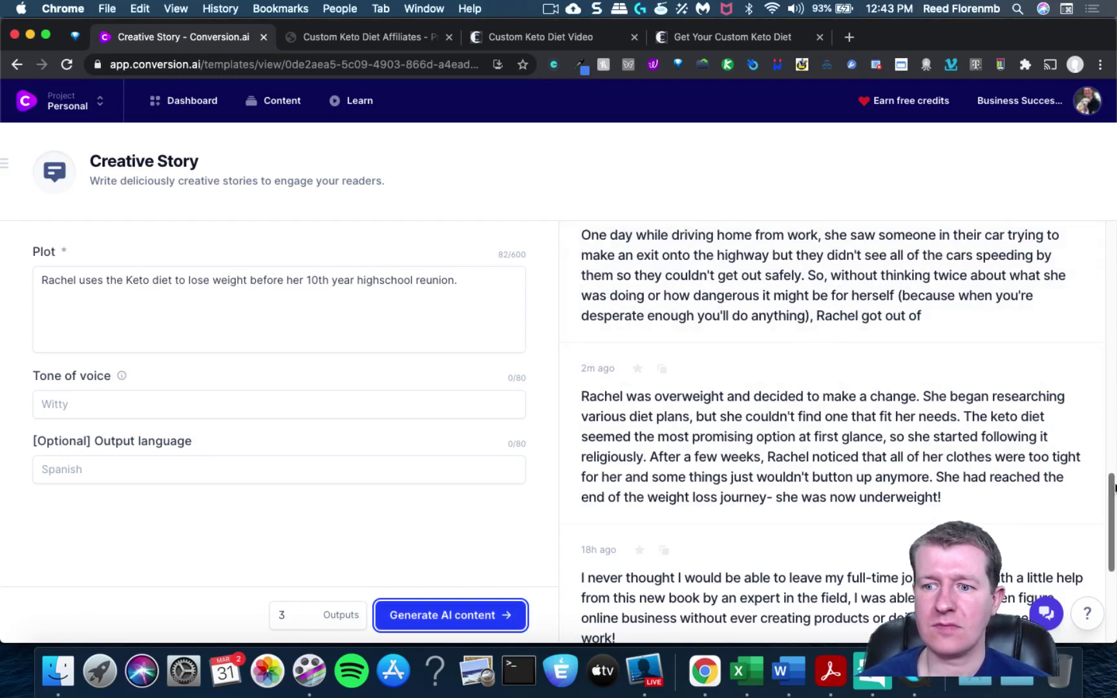
# Step: Scroll through the new reunion stories, starting with 'Rachel reflected on her life as she stared at the mirror.'
pyautogui.moveTo(1113, 488); pyautogui.dragTo(1115, 162)
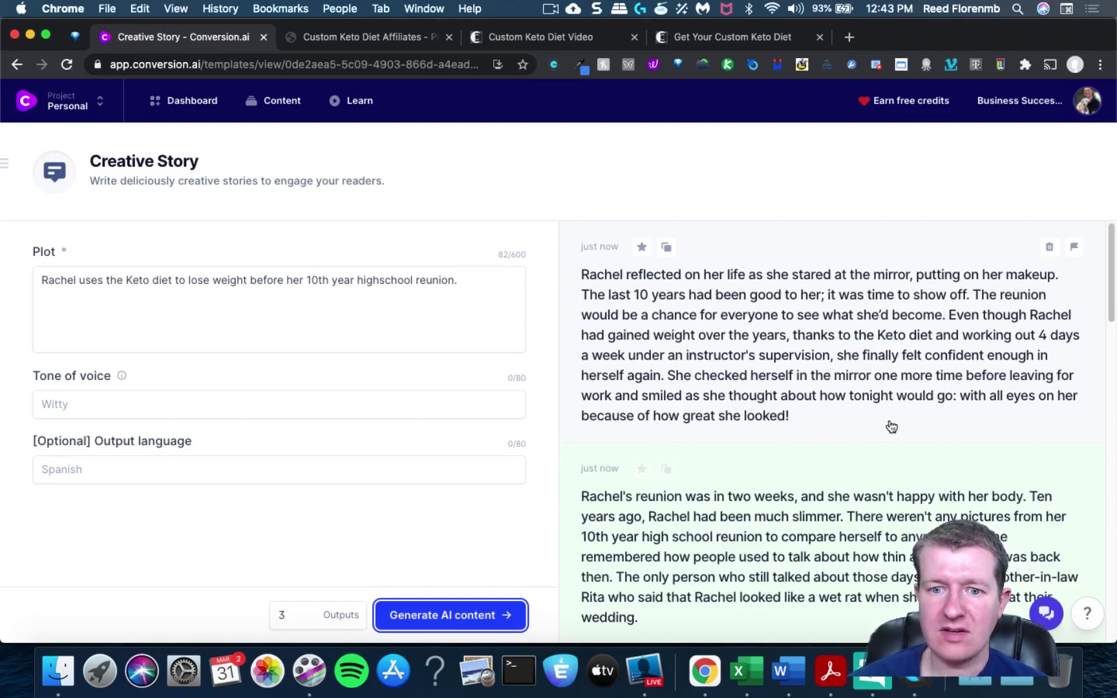
pyautogui.moveTo(1105, 282); pyautogui.dragTo(1107, 330)
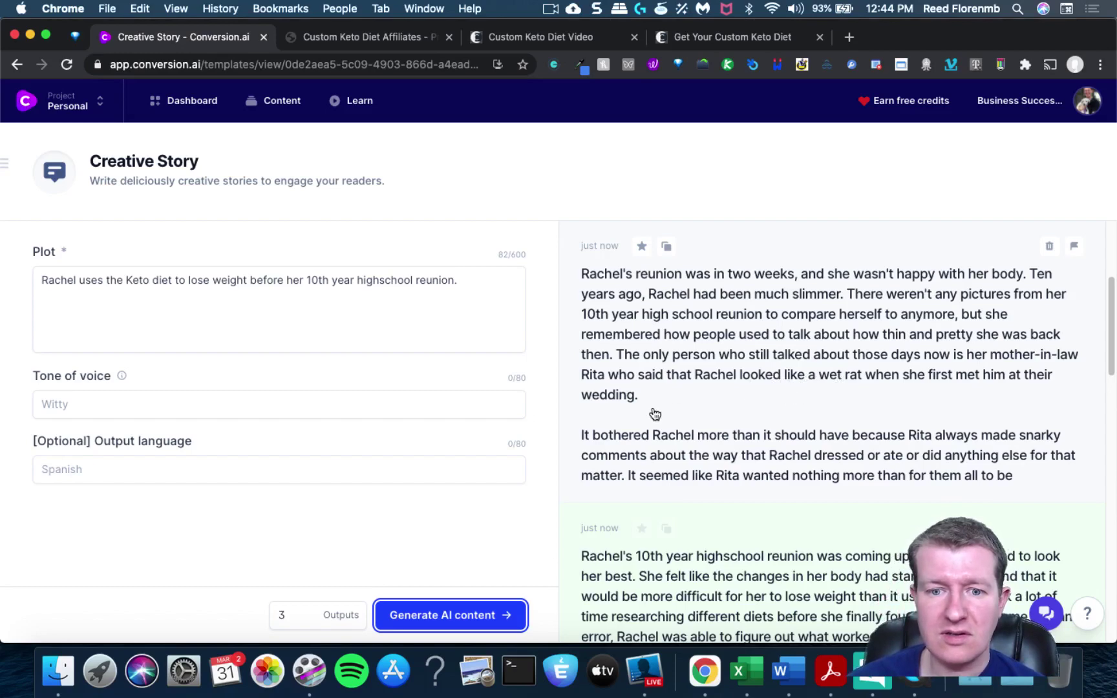
pyautogui.moveTo(1106, 352); pyautogui.dragTo(1109, 400)
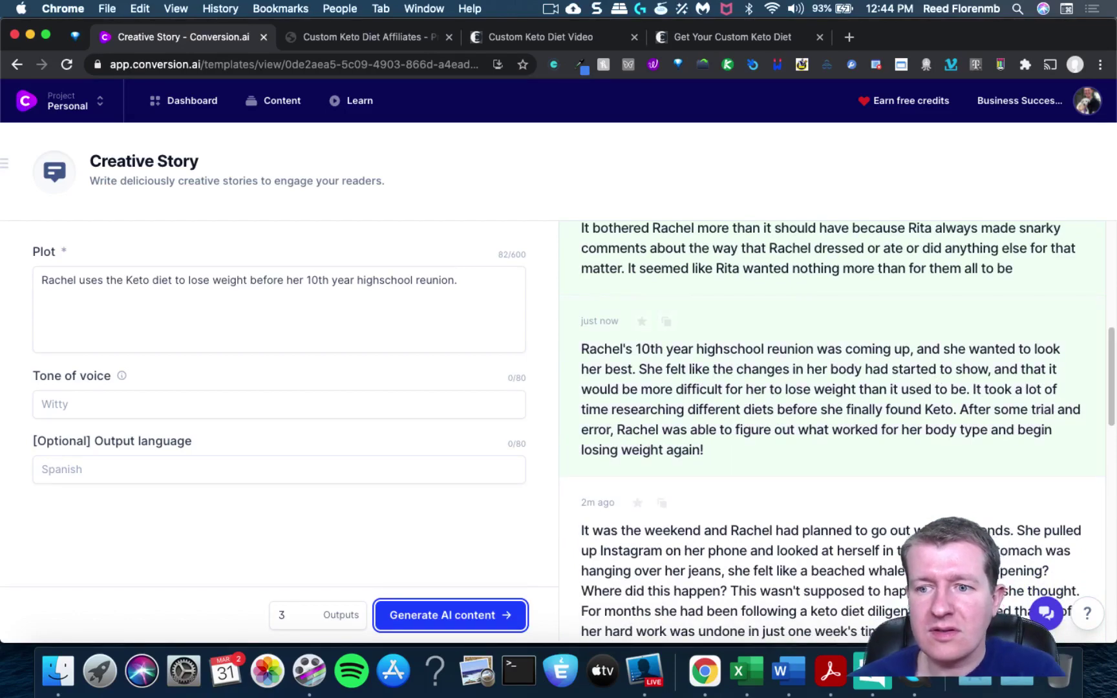
pyautogui.moveTo(1109, 388); pyautogui.dragTo(1109, 188)
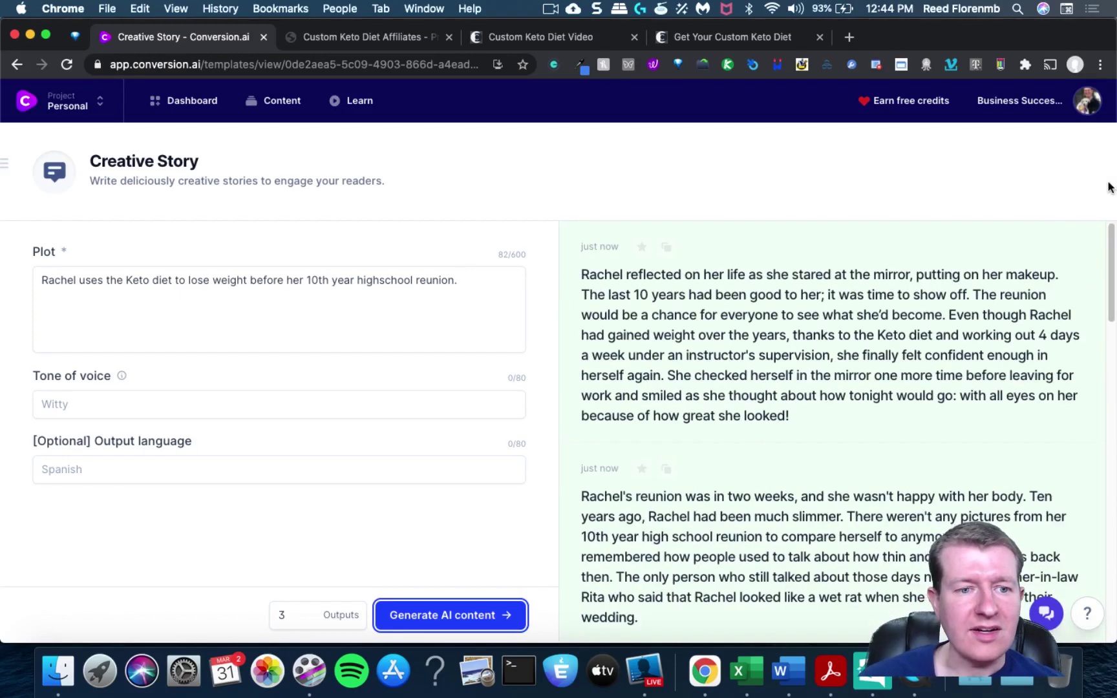
# Step: Paste the eight-week meal plan description over the old plot and generate stories from it
pyautogui.click(420, 292)
pyautogui.press('super+a')
pyautogui.write('An eight-week meal plan created based on the expertise of certified nutritionists, personal trainers, and chefs. Meals that have calorie and macronutrient content tailored to their specific situation and goals. A nutrition plan with food variety to ensure they will get a wide range of nutrients and boost the likelihood of sticking to their diet. Meals that are based on personal food preferences to make their diet enjoyable and help them stay on track with their plan. Detailed recipes with step-by-step instructions to make meal preparation super simple (no prior cooking experience needed).')
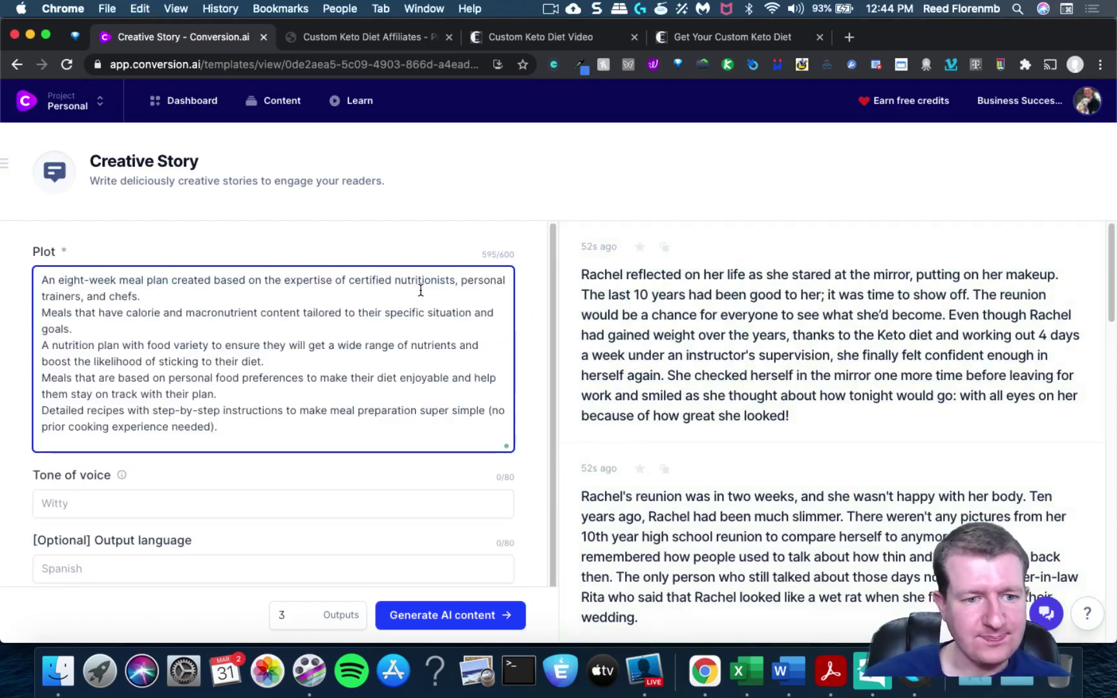
pyautogui.click(439, 612)
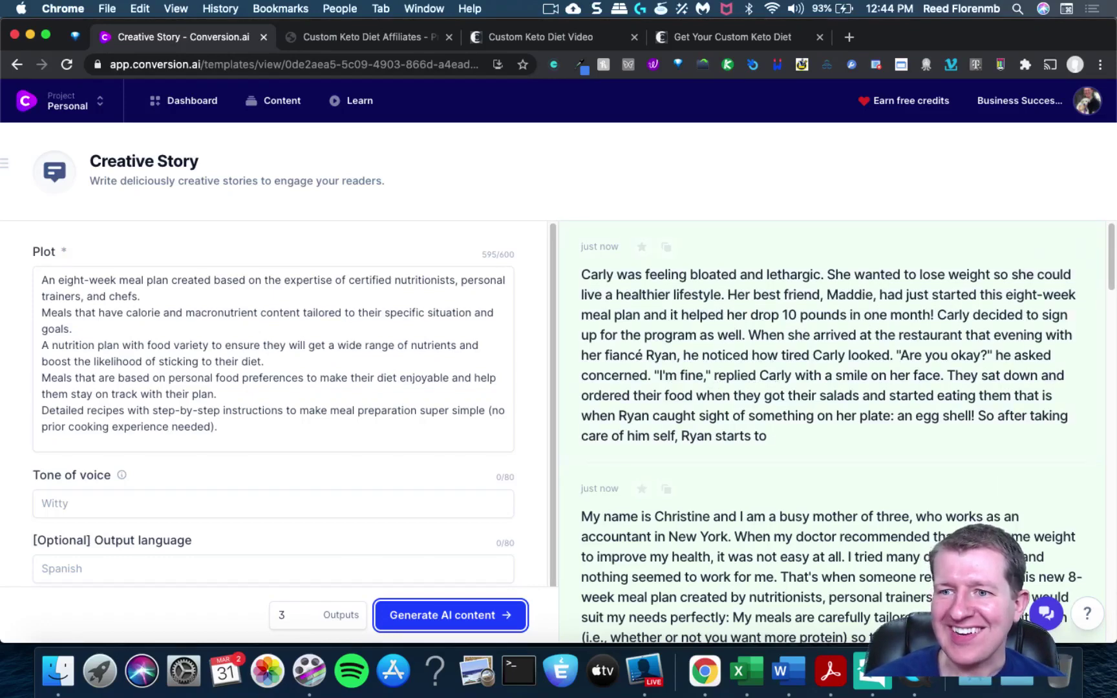
# Step: Scroll through the meal-plan stories, then return to the templates Dashboard
pyautogui.moveTo(1110, 268); pyautogui.dragTo(1104, 294)
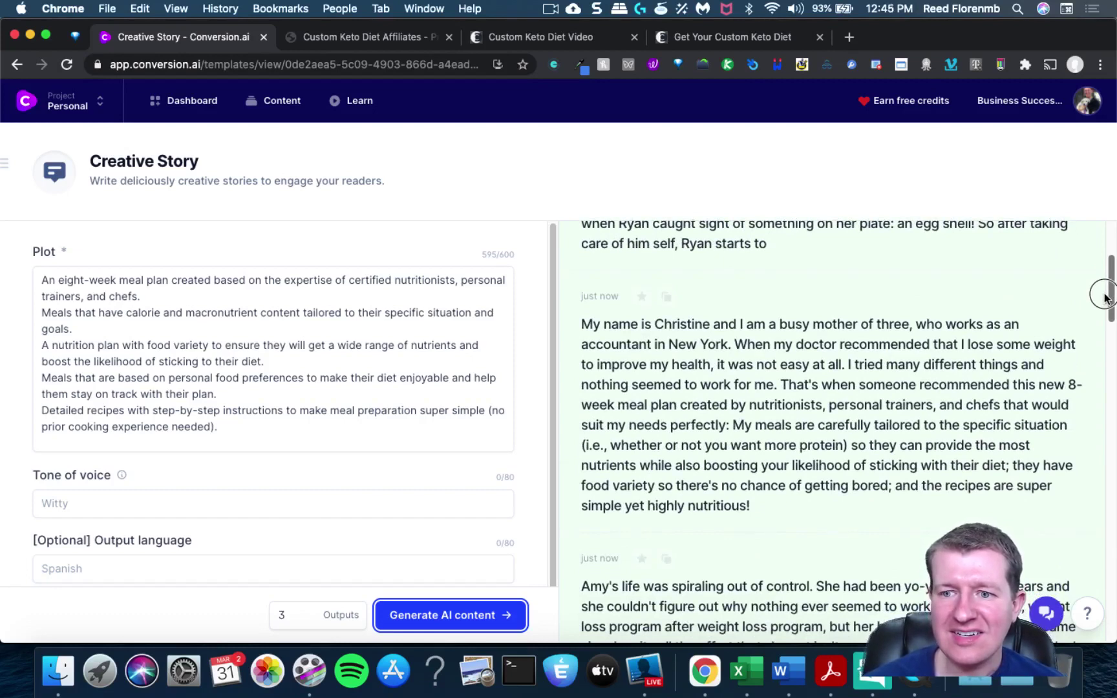
pyautogui.moveTo(1104, 297); pyautogui.dragTo(1081, 191)
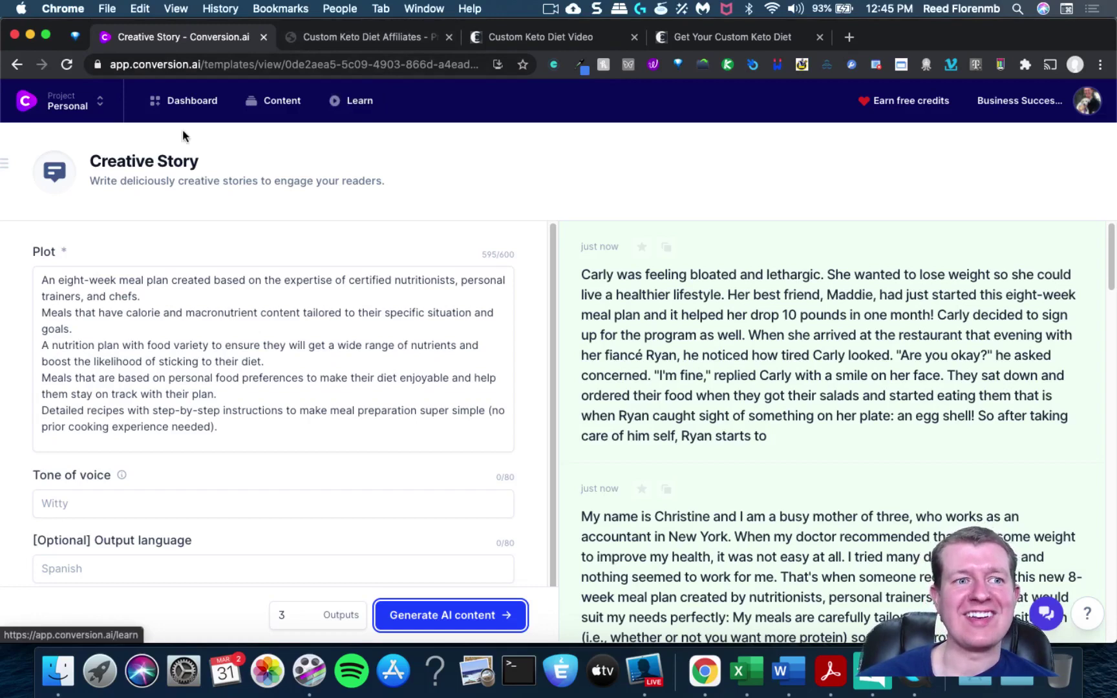
pyautogui.click(178, 104)
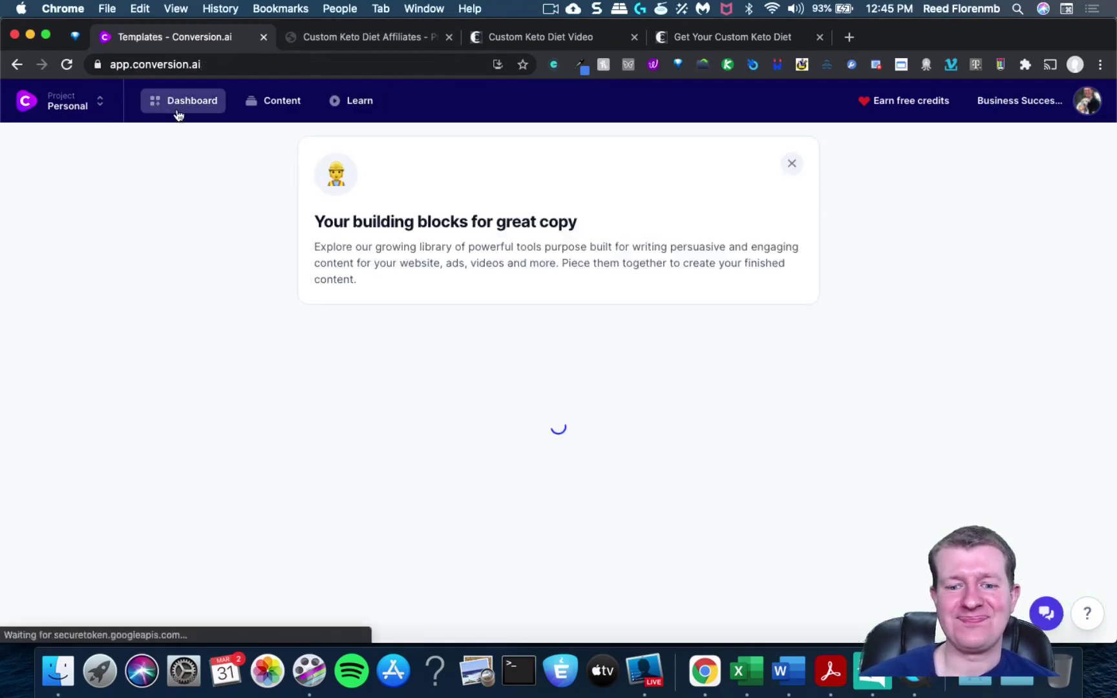
pyautogui.click(644, 671)
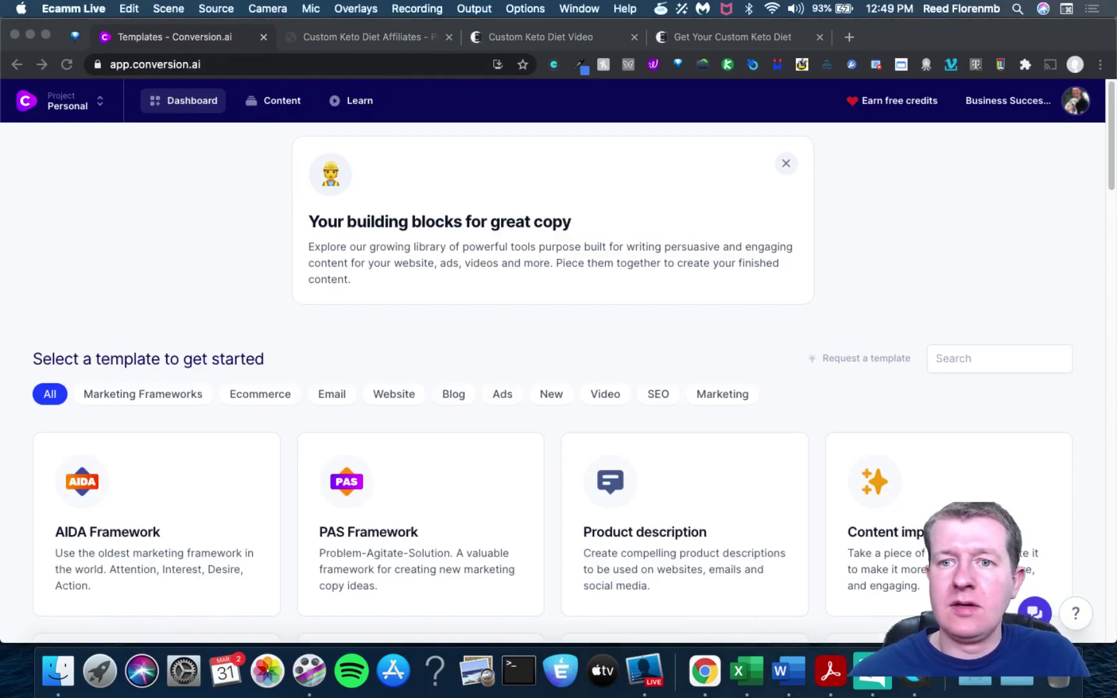
pyautogui.click(903, 252)
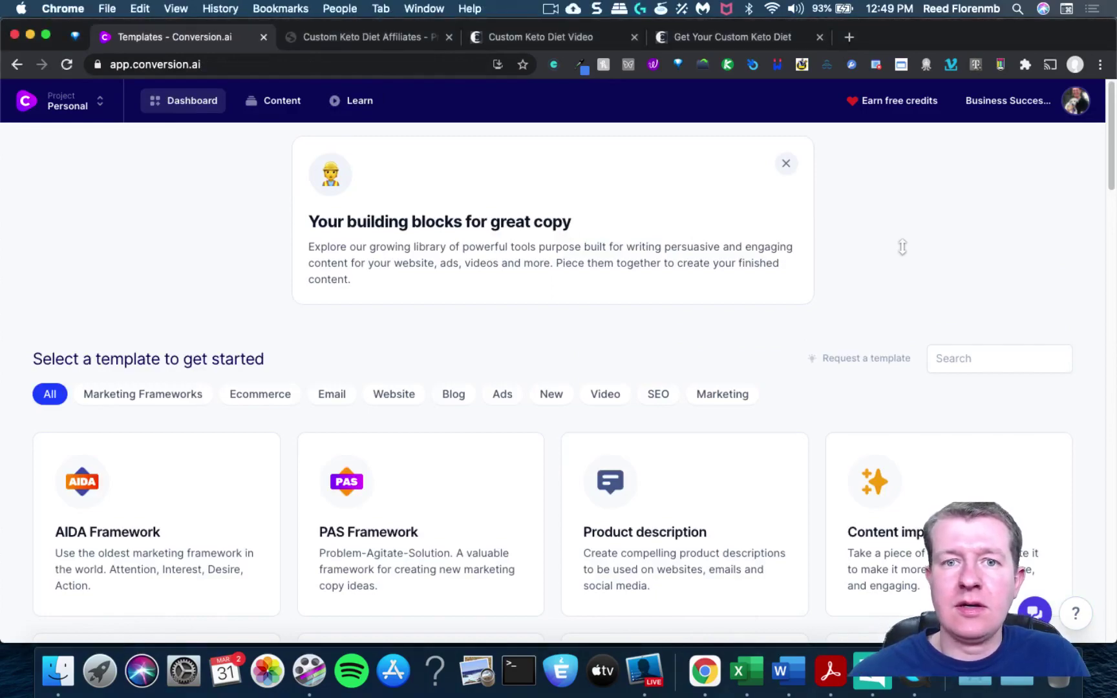